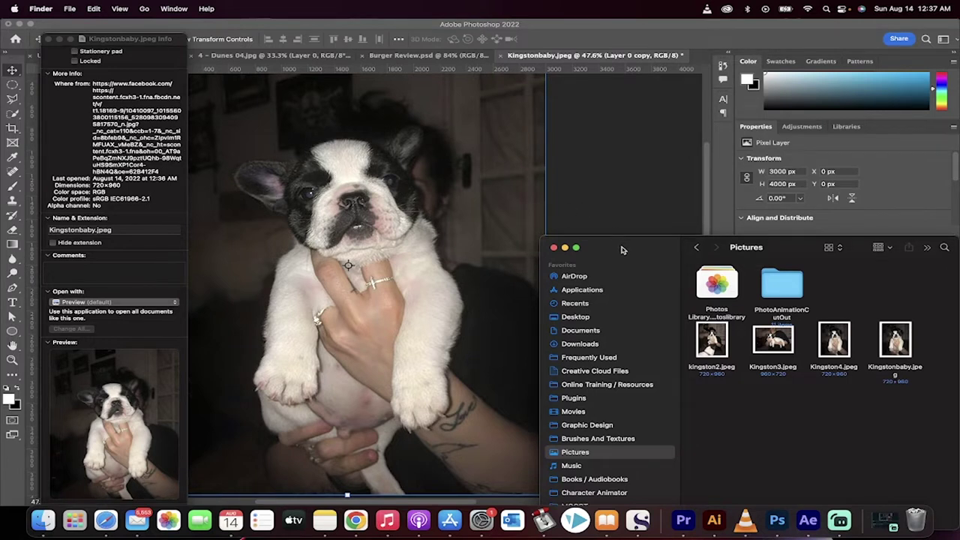
Show Get Info for Kingstonbaby.jpeg in Pictures, confirming its 720×960 dimensions
left_click(897, 353)
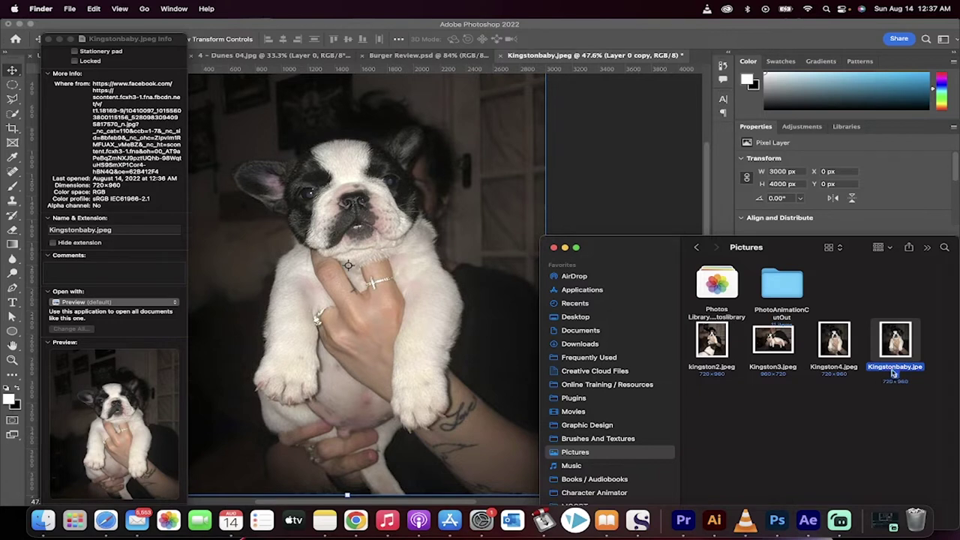
left_click(874, 409)
left_click(894, 367)
left_click(139, 42)
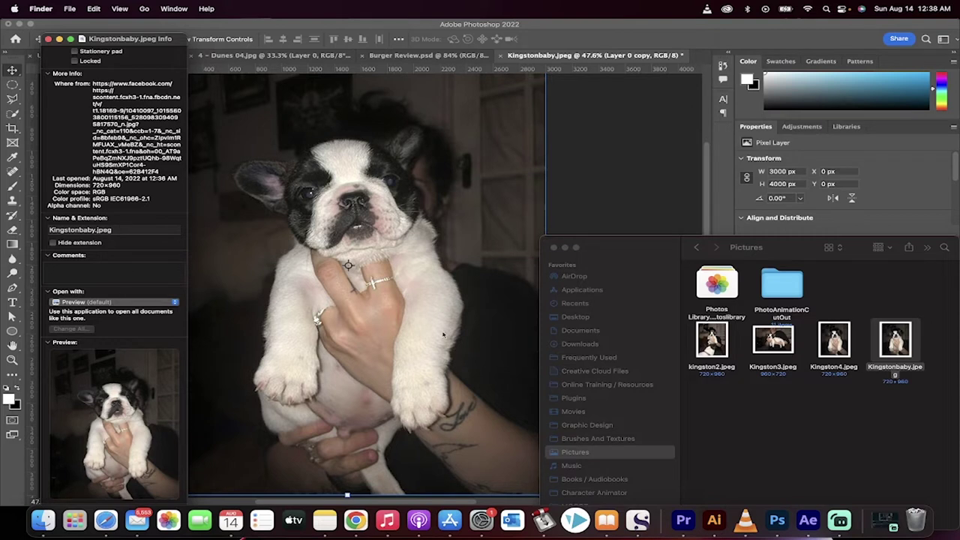
left_click(900, 351)
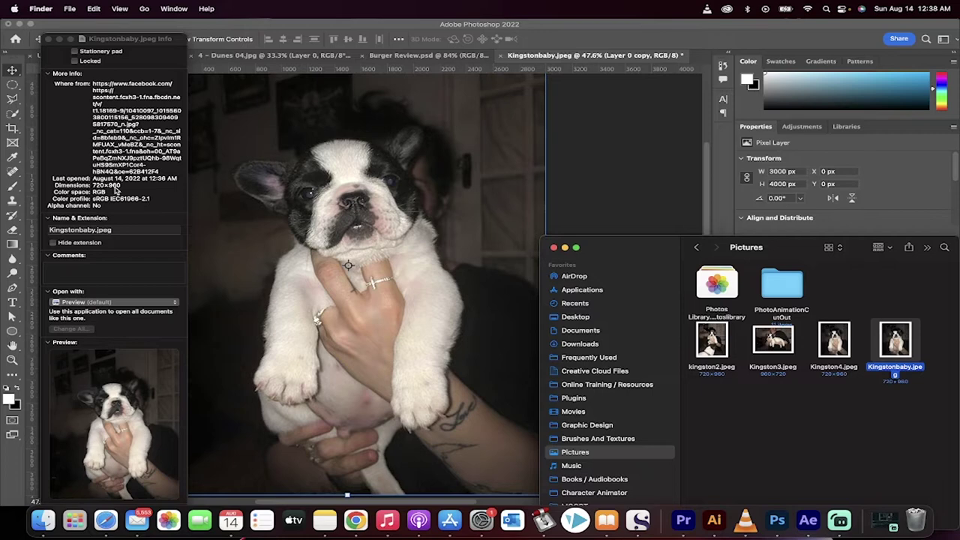
left_click(136, 159)
scroll(133, 159, "up", 2)
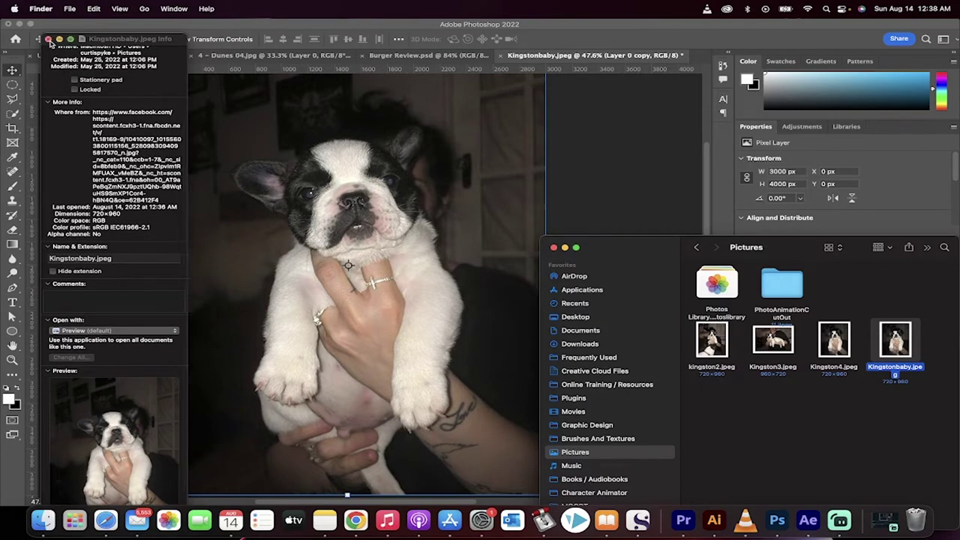
Close the Get Info and Pictures windows, then open a new Finder window
left_click(48, 38)
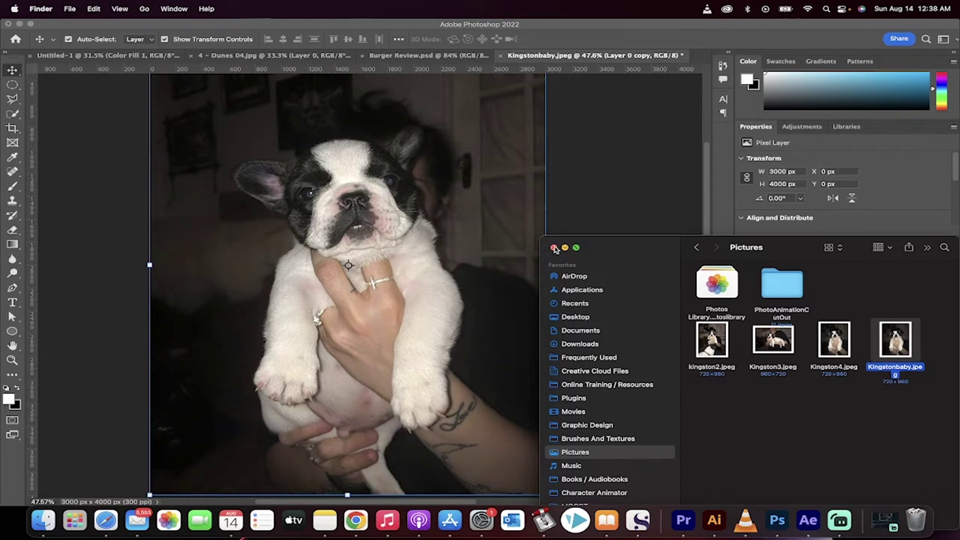
left_click(555, 248)
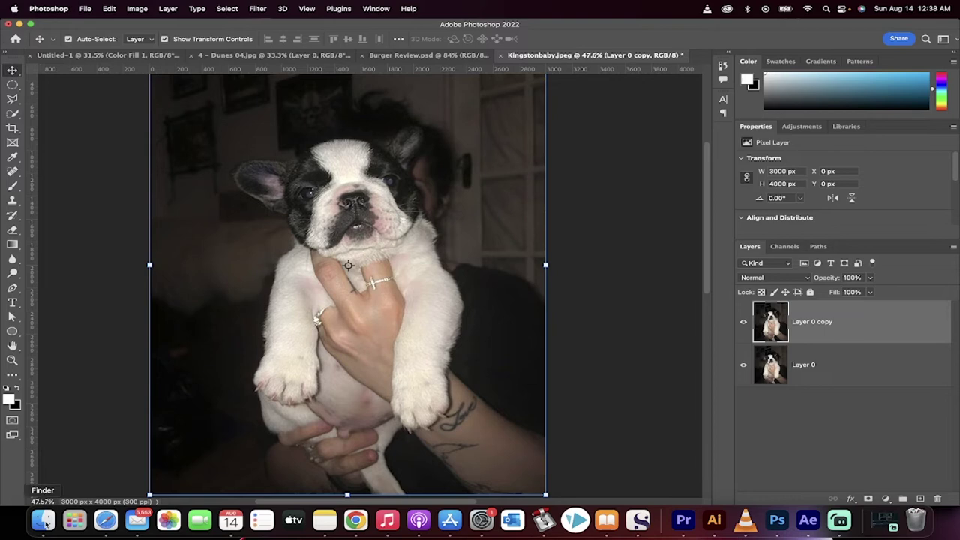
left_click(44, 521)
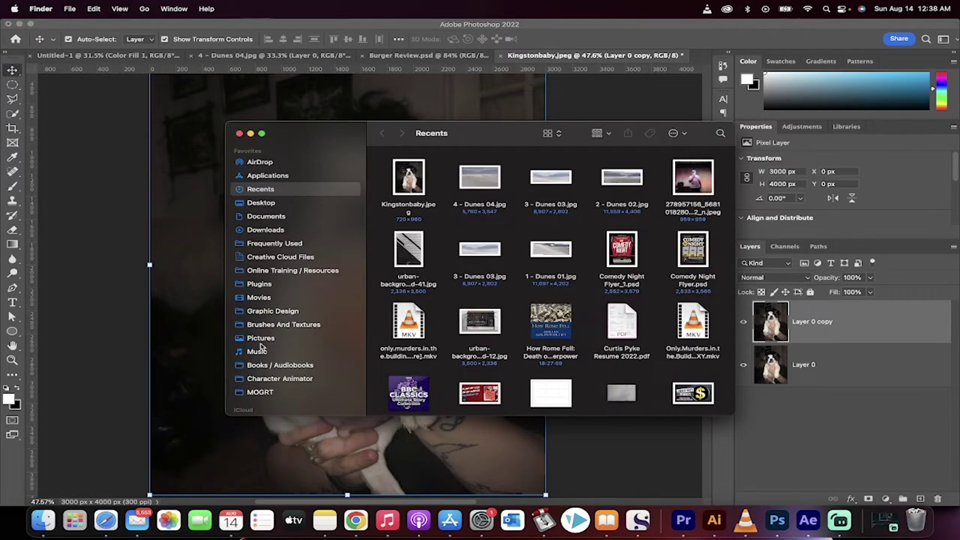
Open the original Kingstonbaby.jpeg from Pictures in Preview and close Finder
left_click(261, 341)
left_click(589, 223)
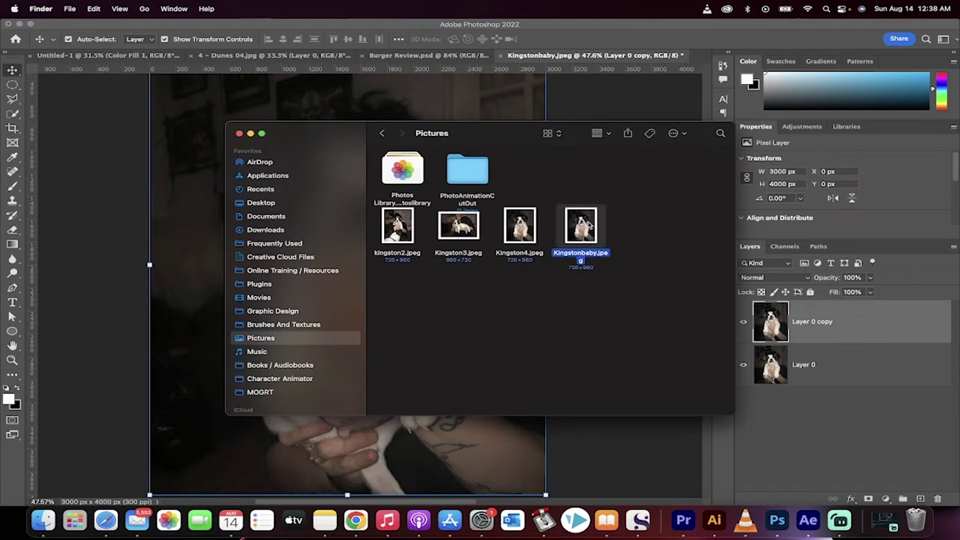
double_click(589, 224)
left_click_drag(482, 131, 540, 138)
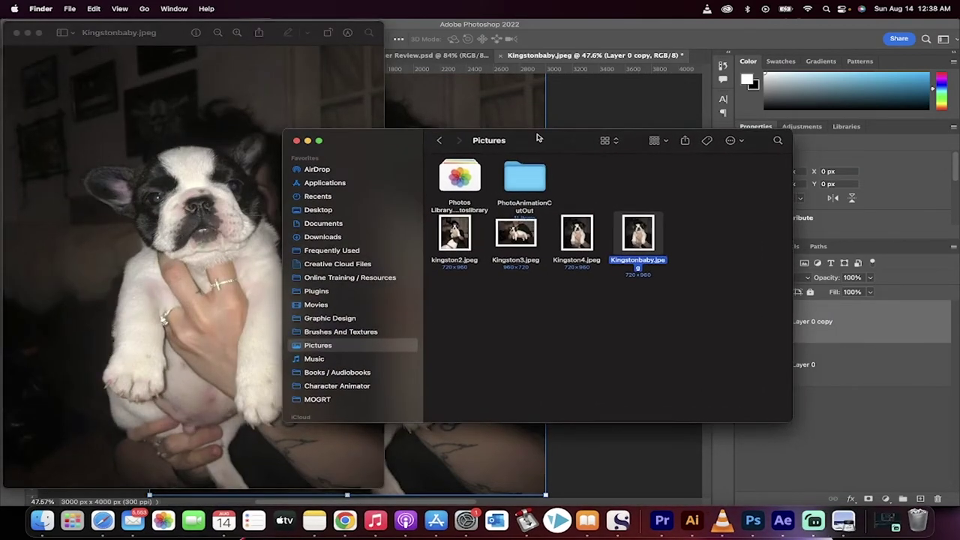
left_click(297, 142)
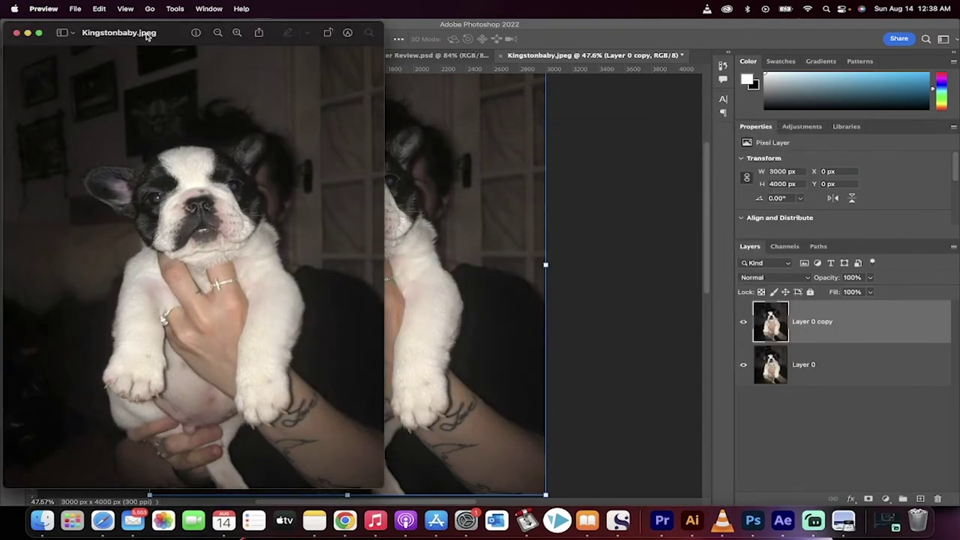
Place Preview beside Photoshop, zoom in to compare detail, then return to Photoshop
left_click_drag(149, 36, 629, 39)
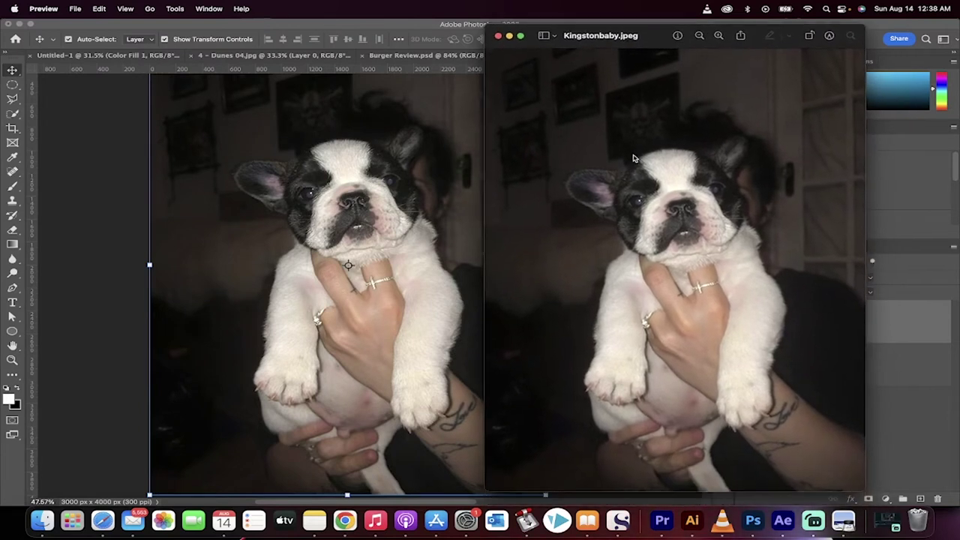
scroll(650, 208, "up", 3)
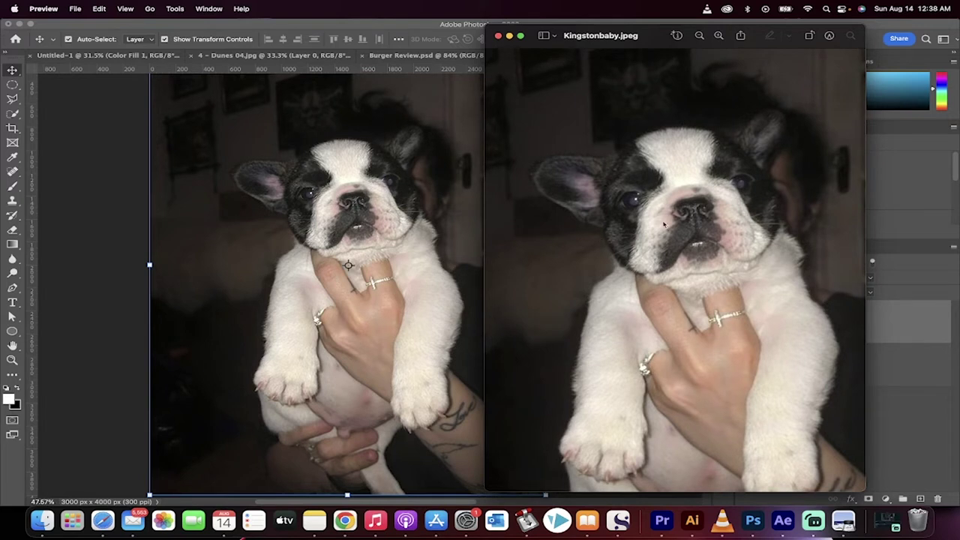
left_click(405, 232)
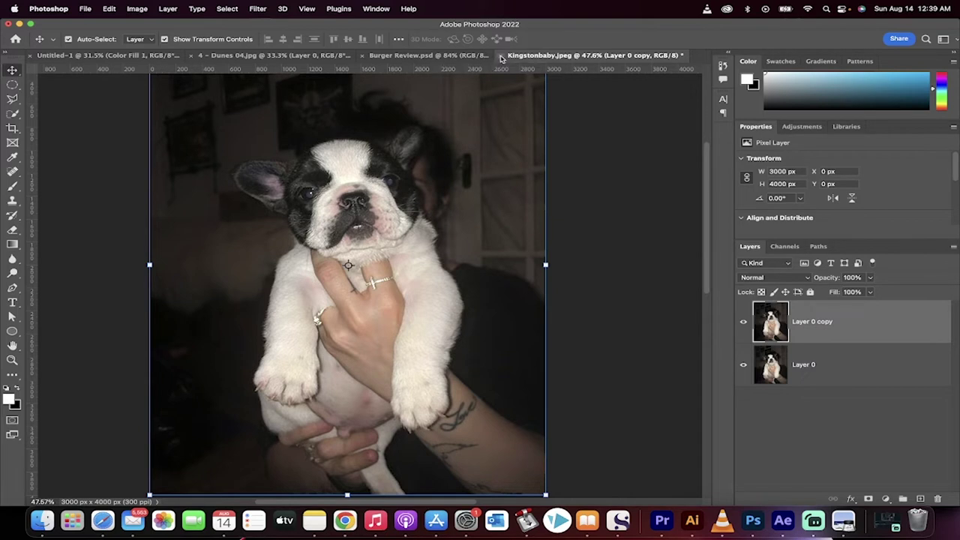
Close the upscaled document without saving and reopen the original Kingstonbaby.jpeg from Pictures
left_click(501, 56)
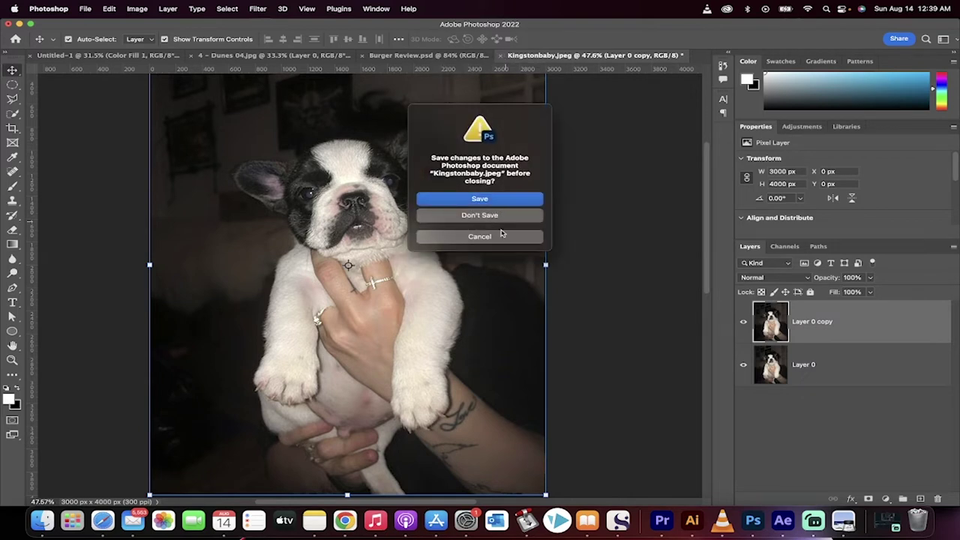
left_click(497, 217)
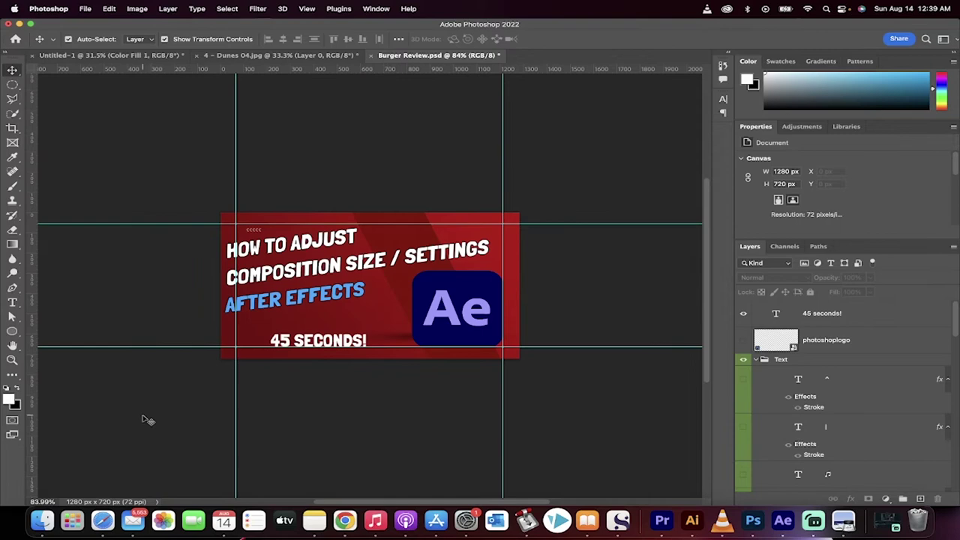
left_click(43, 520)
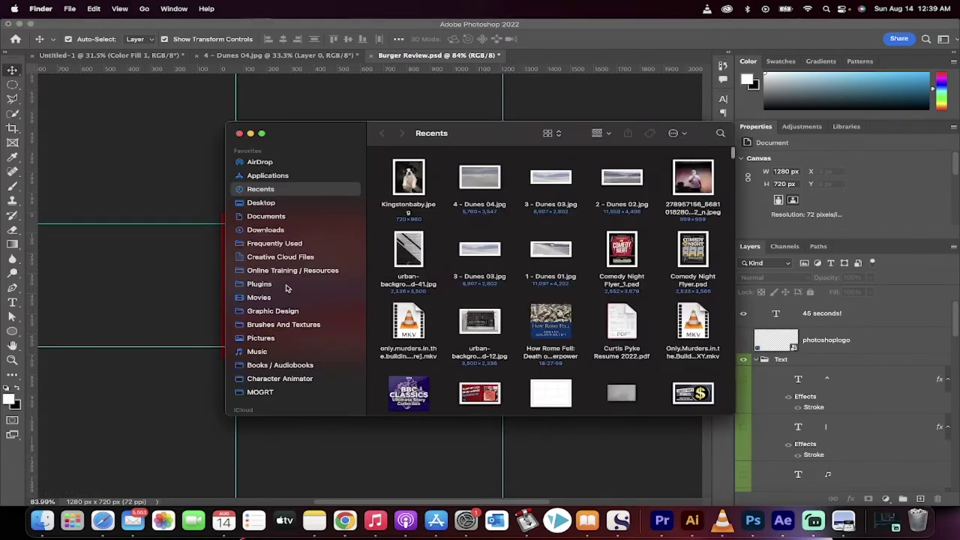
left_click(261, 338)
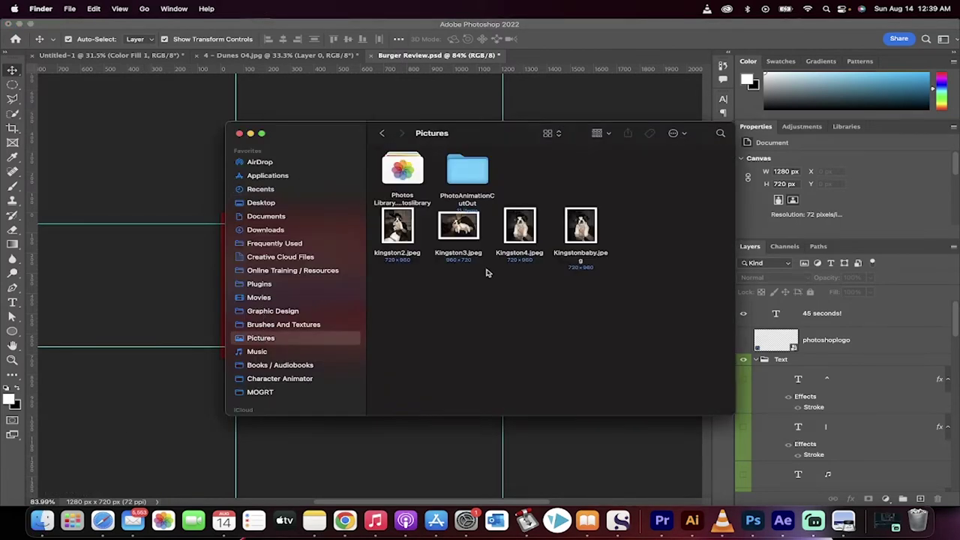
left_click(580, 229)
left_click_drag(580, 228, 547, 75)
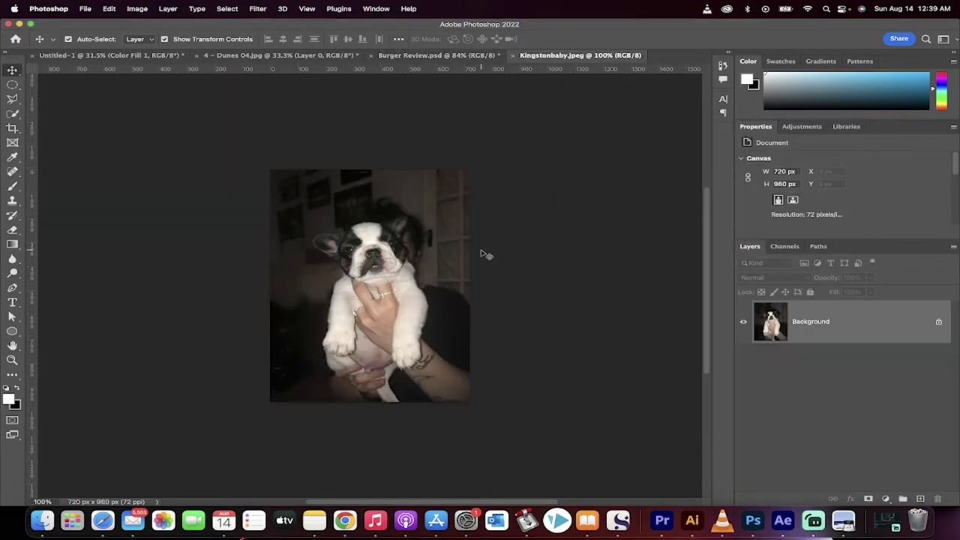
Unlock the Background layer so it becomes Layer 0
left_click(940, 322)
scroll(553, 278, "up", 3)
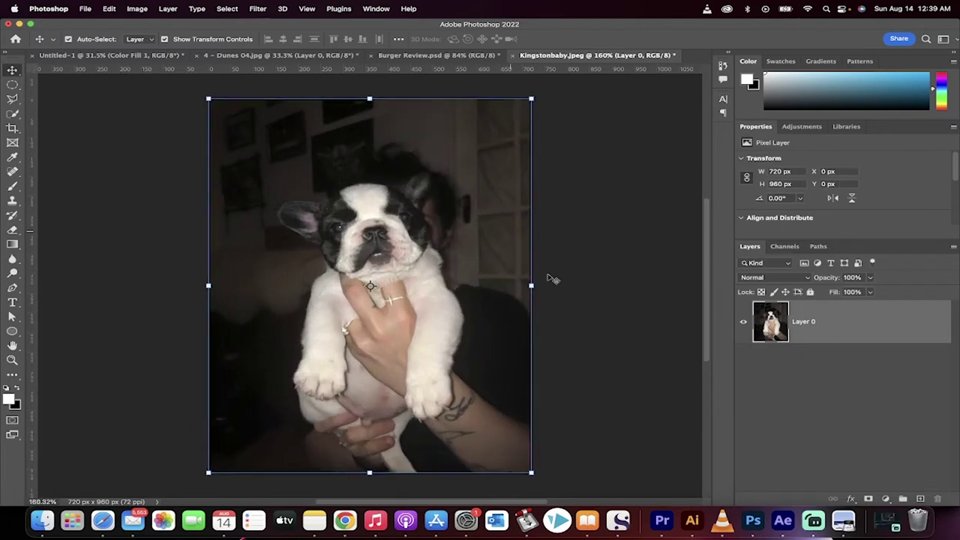
scroll(600, 302, "down", 1)
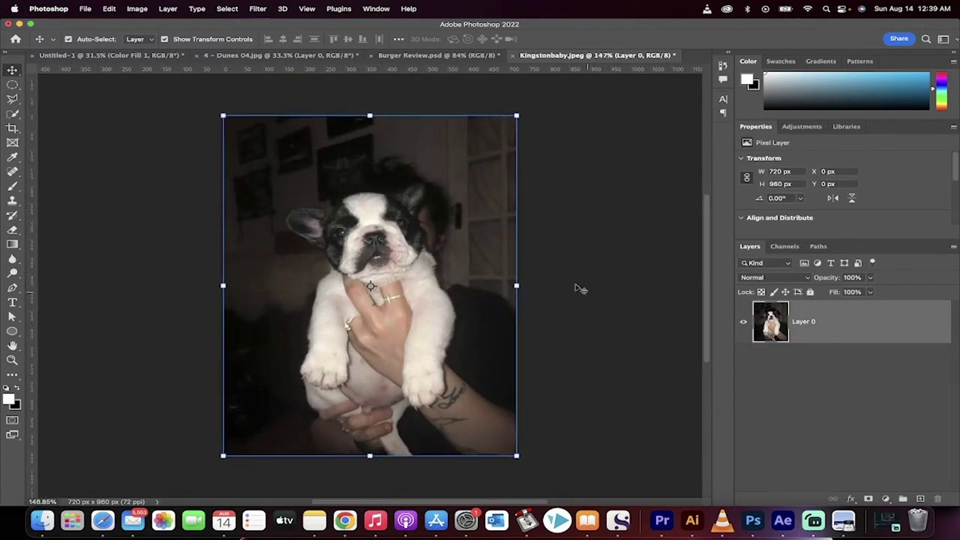
Re-enable Preserve Details 2.0 Upscale in Technology Previews preferences and confirm with OK
left_click(65, 6)
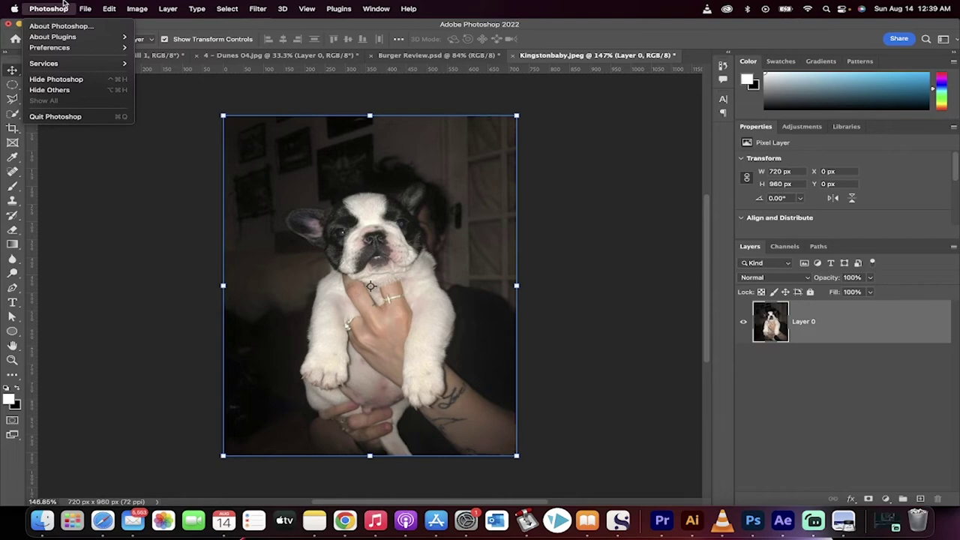
mouse_move(56, 49)
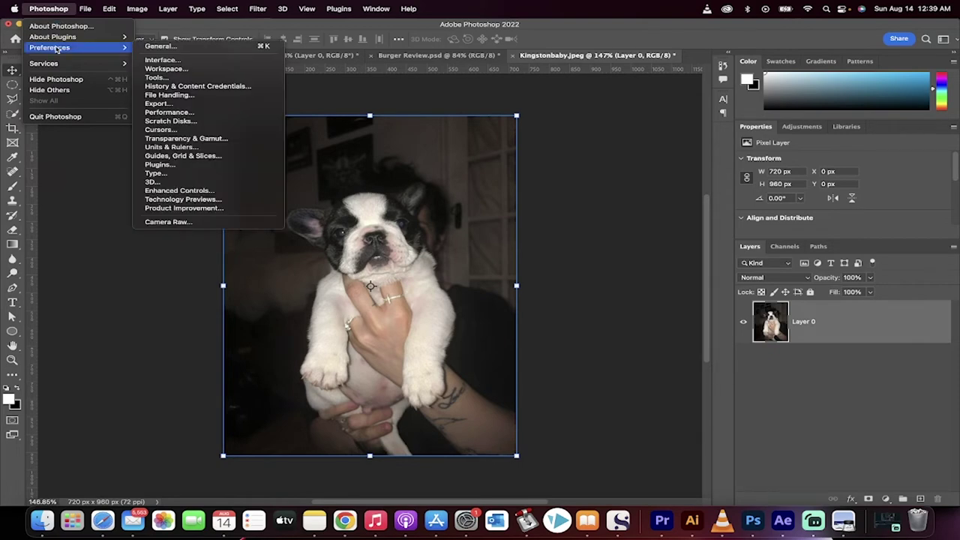
left_click(184, 200)
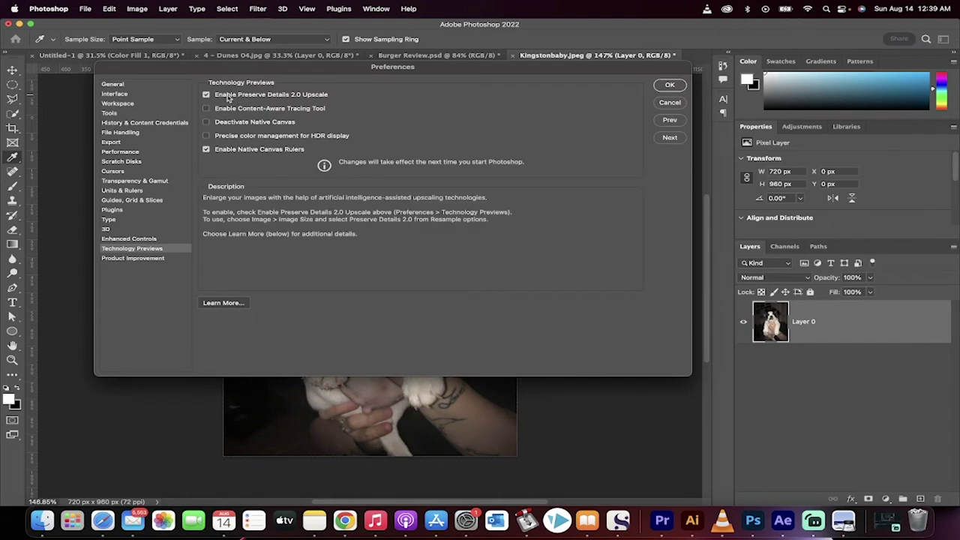
left_click(207, 94)
left_click(207, 96)
left_click(669, 85)
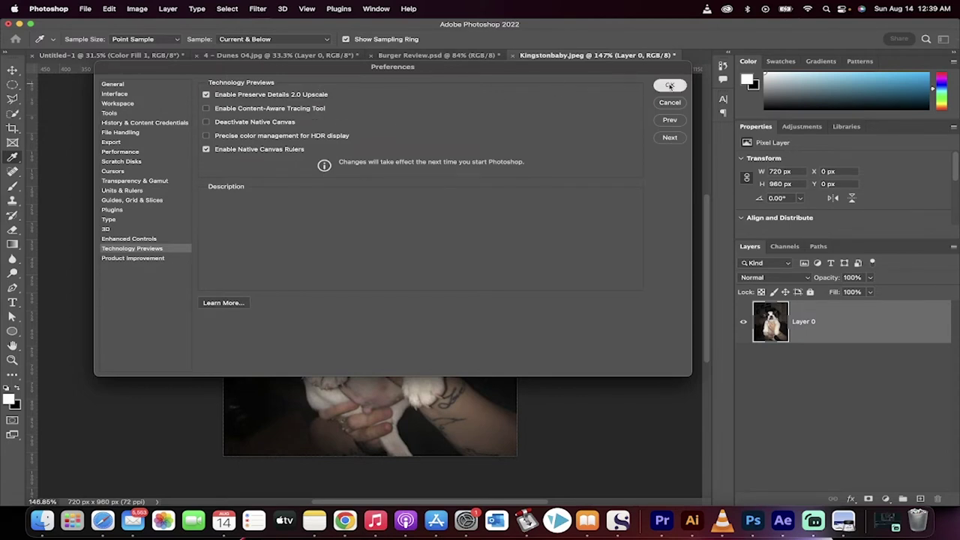
key("v")
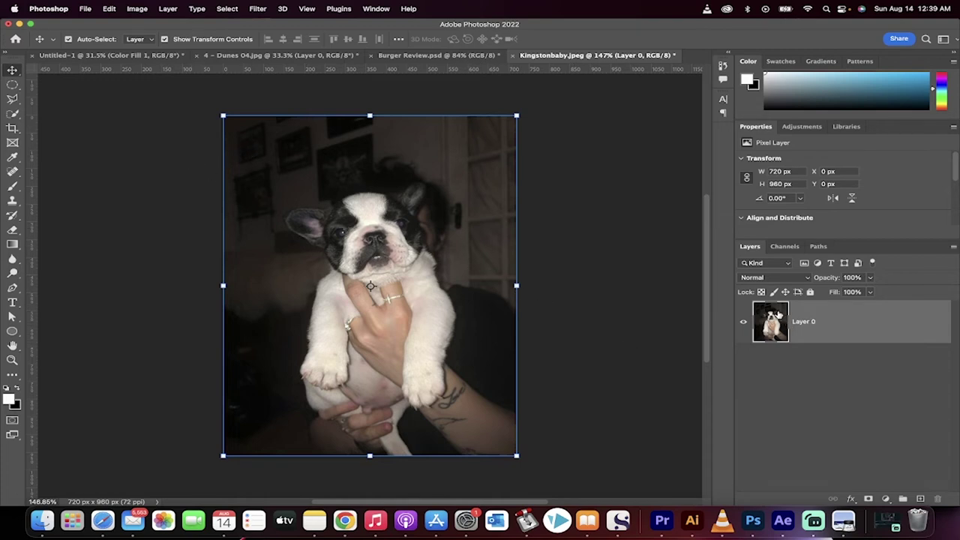
In Image Size, change the resolution from 72 to 300 Pixels/Inch
left_click(140, 8)
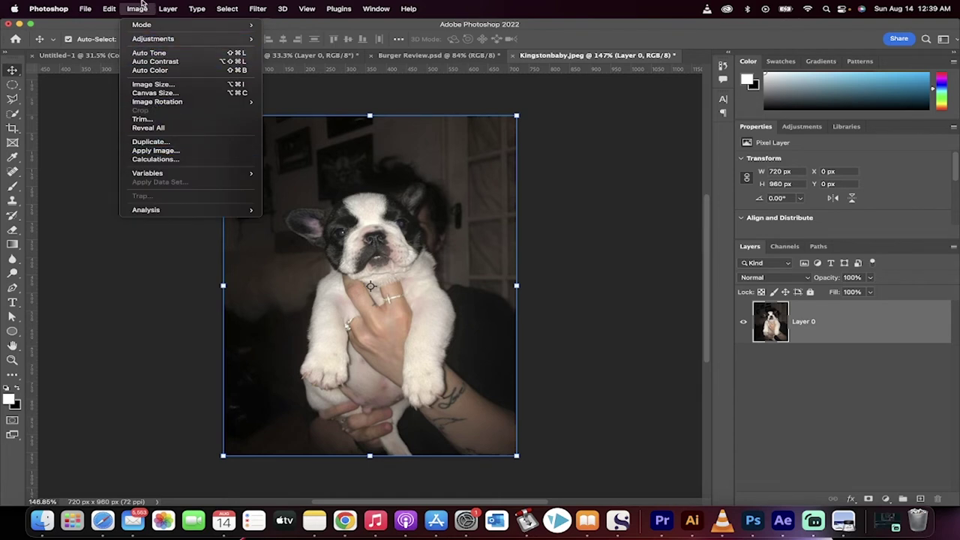
left_click(153, 84)
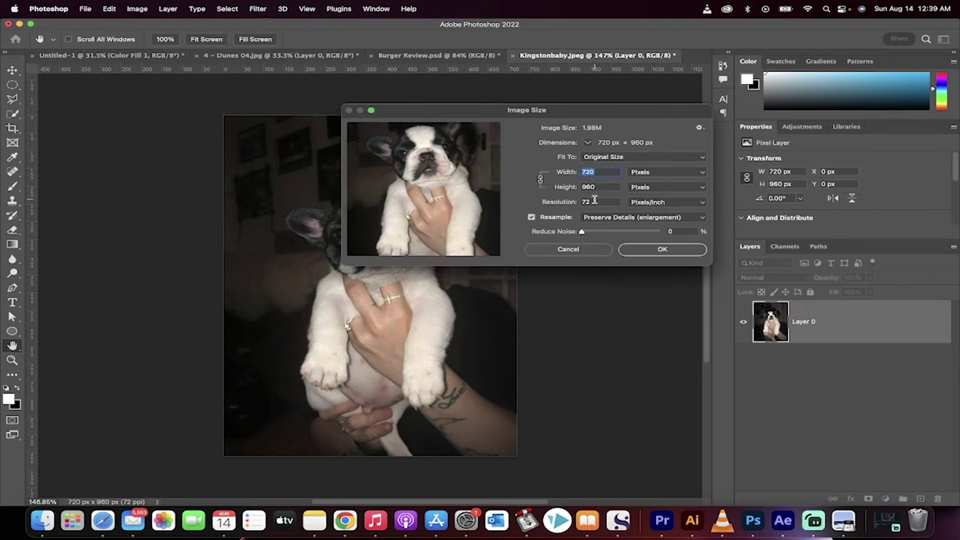
left_click(593, 201)
double_click(593, 201)
type("300")
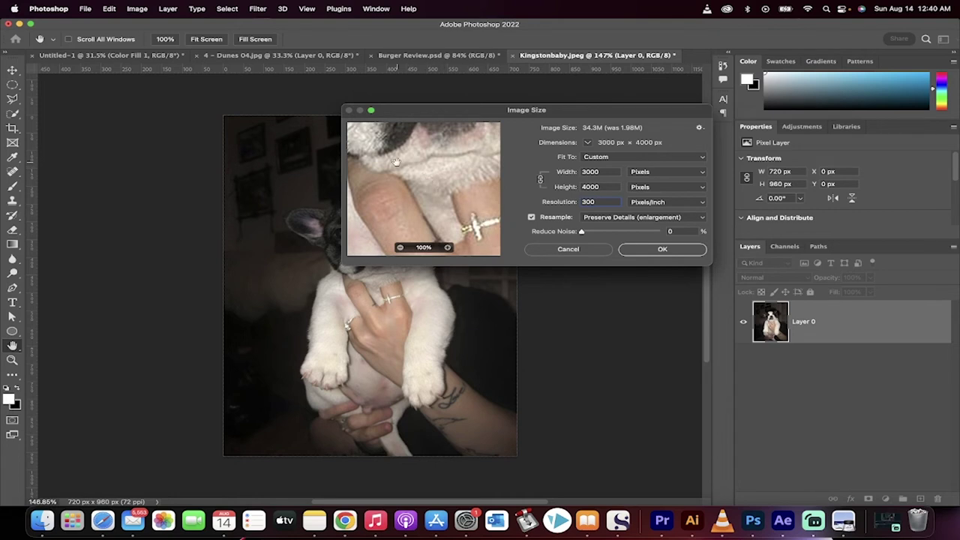
Check the dog's face in the preview, keep Preserve Details (enlargement), and apply the 3000×4000 resize
left_click_drag(397, 162, 441, 223)
left_click_drag(424, 147, 437, 197)
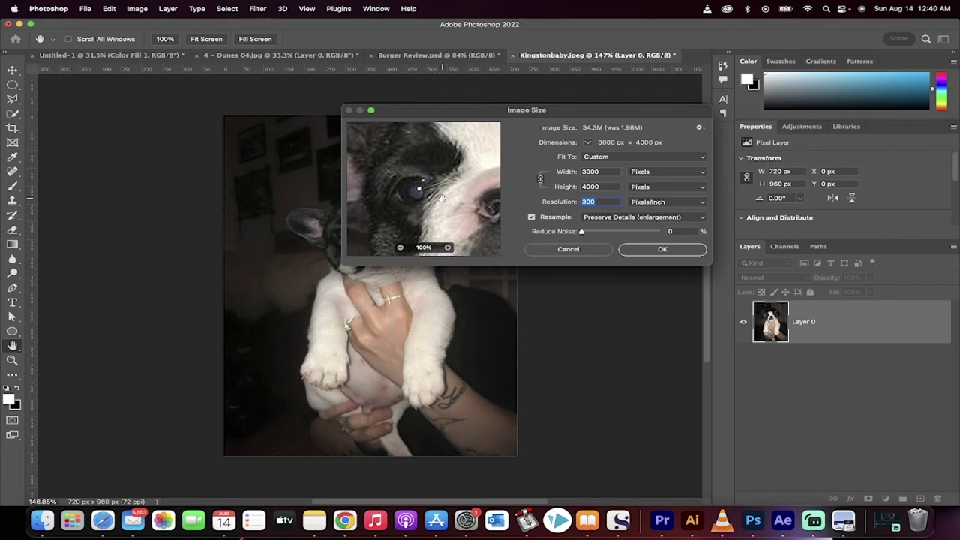
left_click_drag(430, 120, 395, 139)
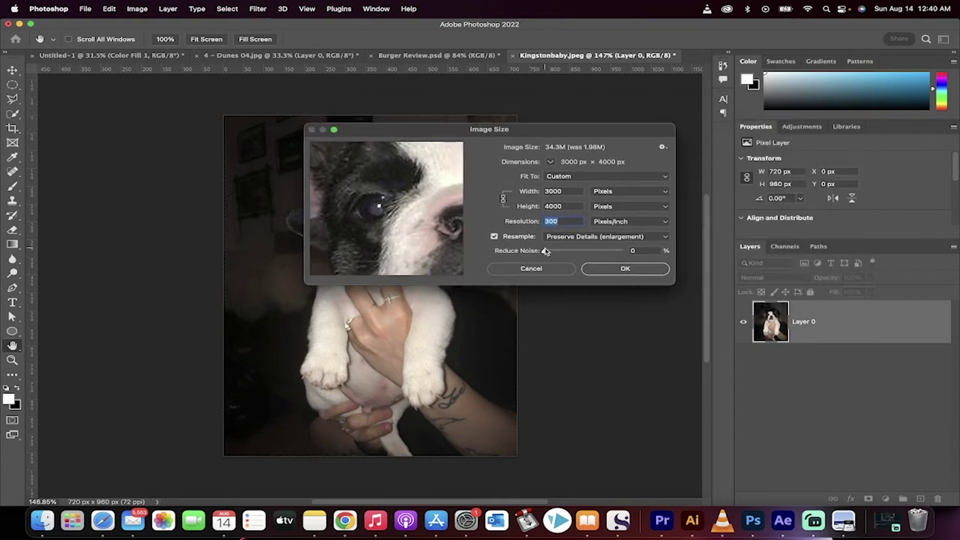
mouse_move(544, 250)
left_mouse_down()
mouse_move(588, 249)
mouse_move(544, 253)
left_mouse_up()
left_click(572, 237)
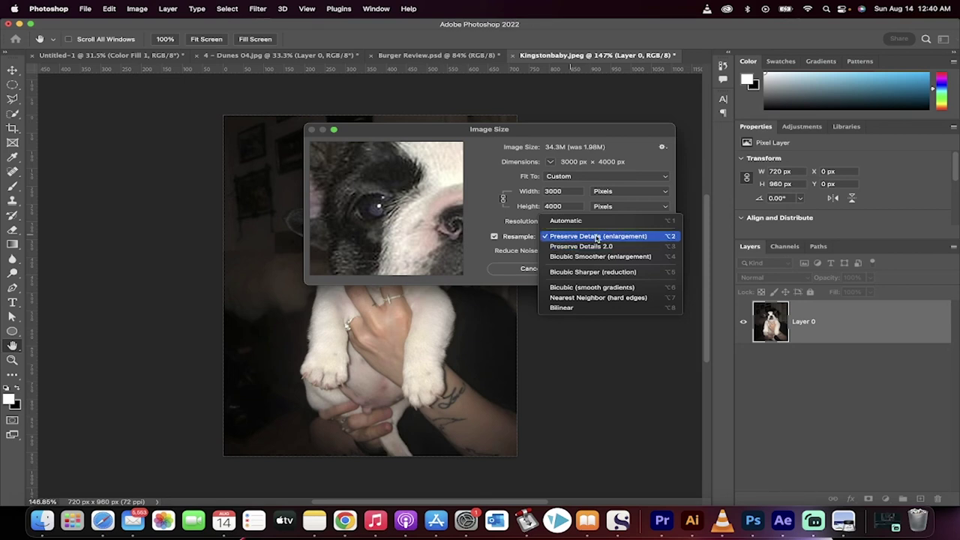
left_click(598, 237)
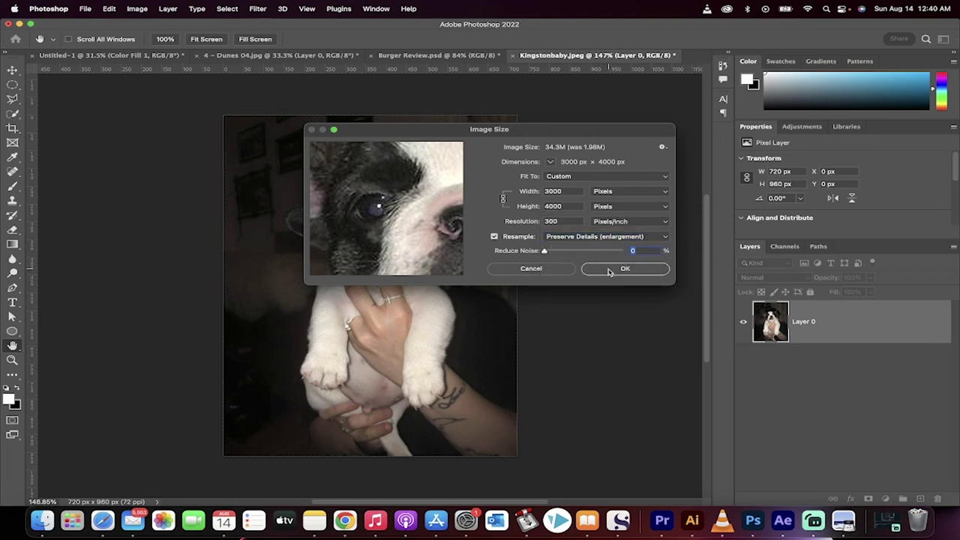
left_click(608, 270)
Zoom out until the whole 3000×4000 px puppy photo fits the window
key("v")
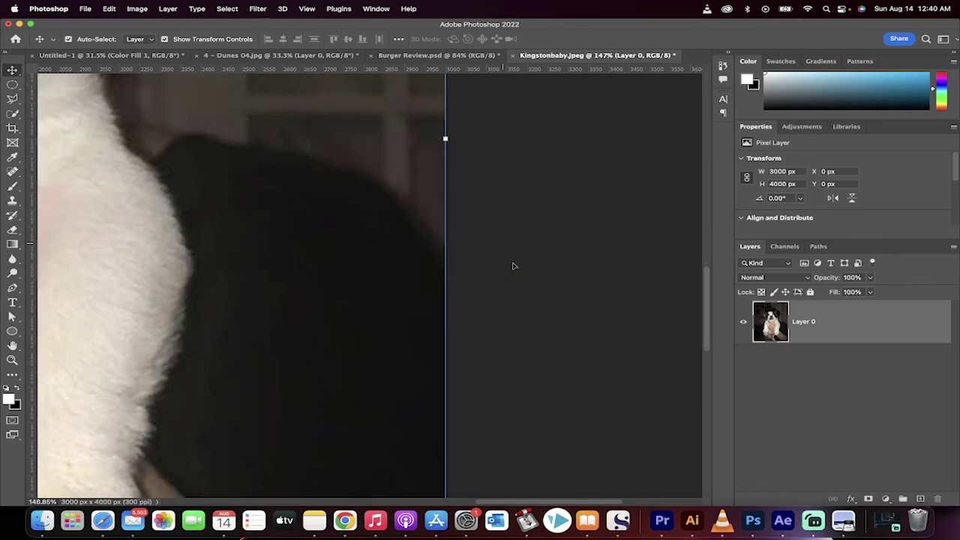
scroll(513, 265, "down", 5)
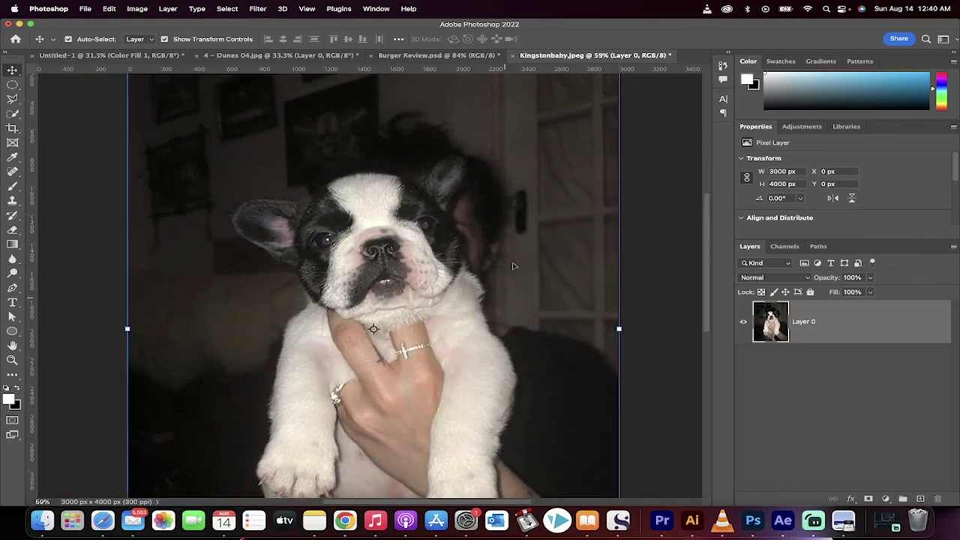
scroll(513, 265, "down", 3)
scroll(491, 271, "down", 1)
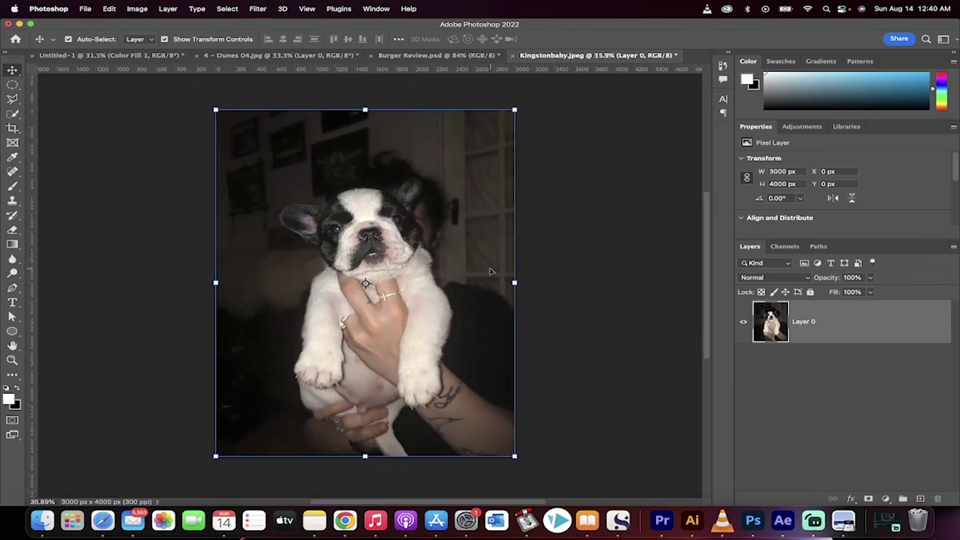